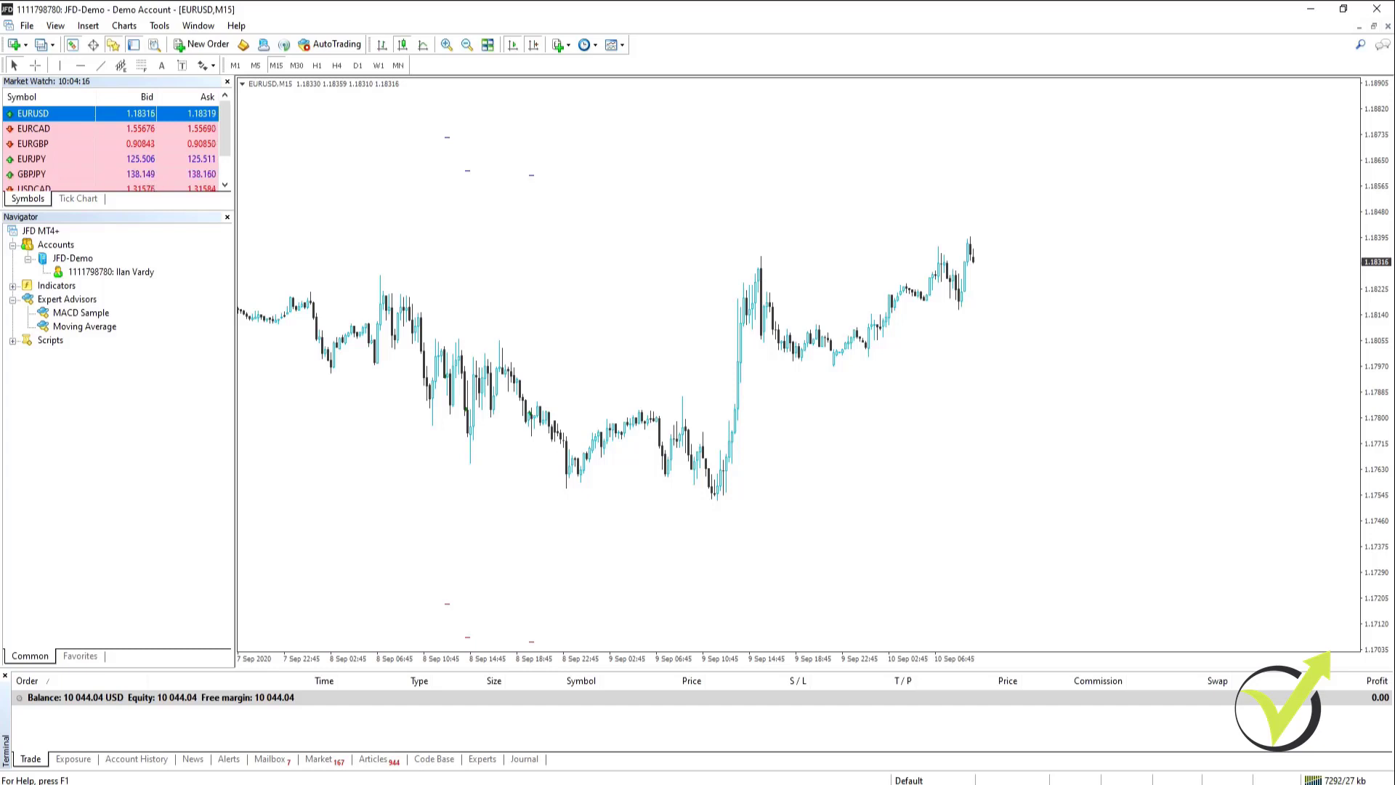
Expand the Navigator's Indicators folder to list the built-in indicators from Trend to ZigZag.
click(608, 290)
click(13, 286)
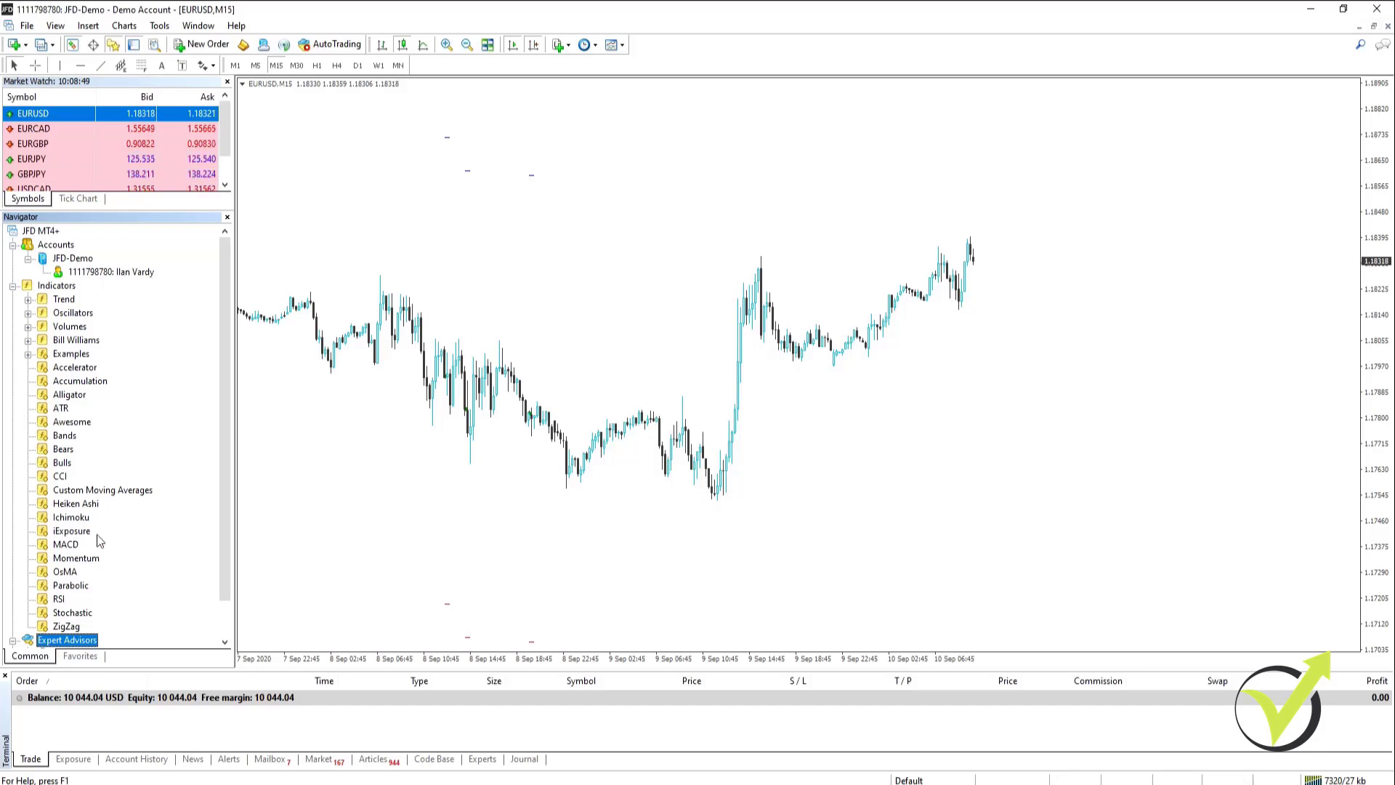
Attach MACD to the EURUSD chart and view its inputs: Fast EMA 12, Slow EMA 26, Signal SMA 9.
click(69, 545)
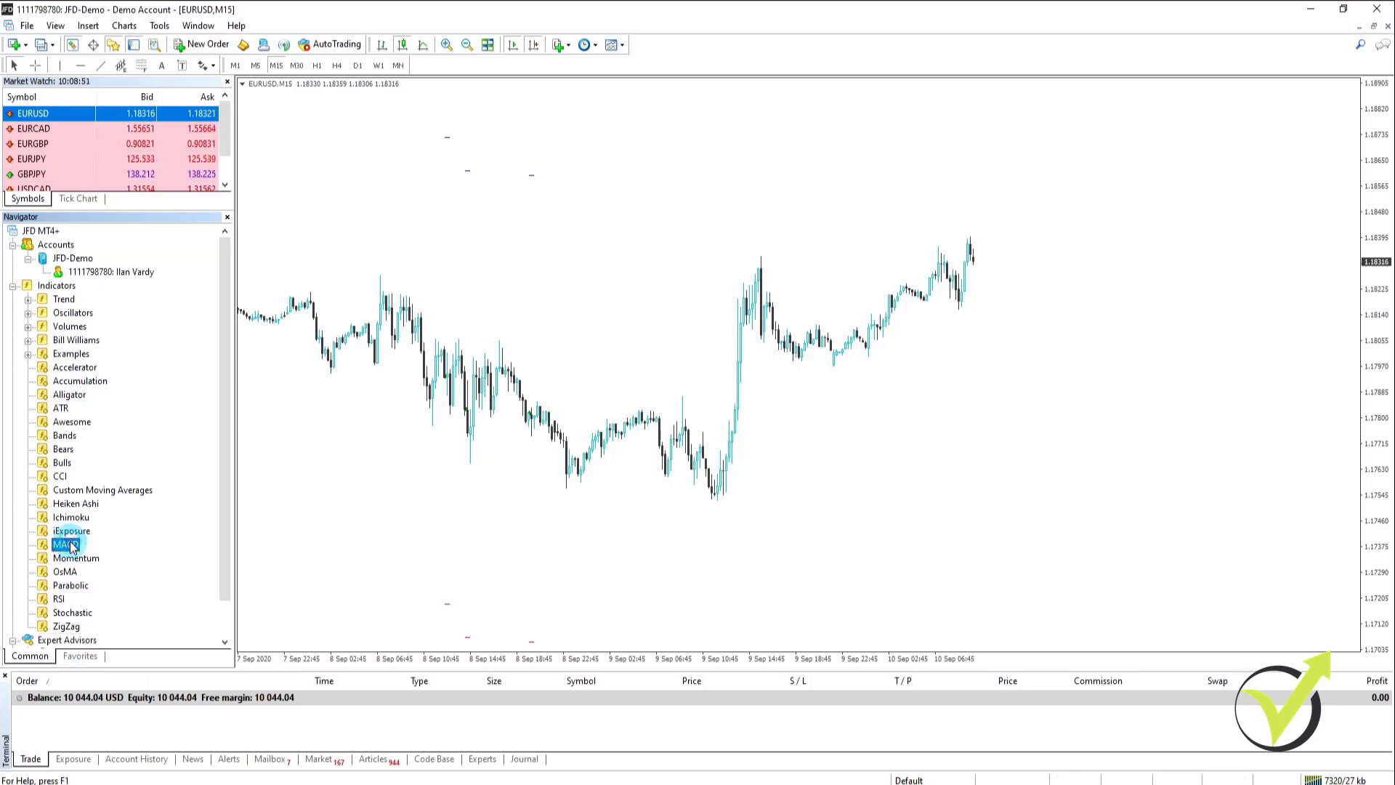
drag(700, 336, 698, 329)
click(473, 248)
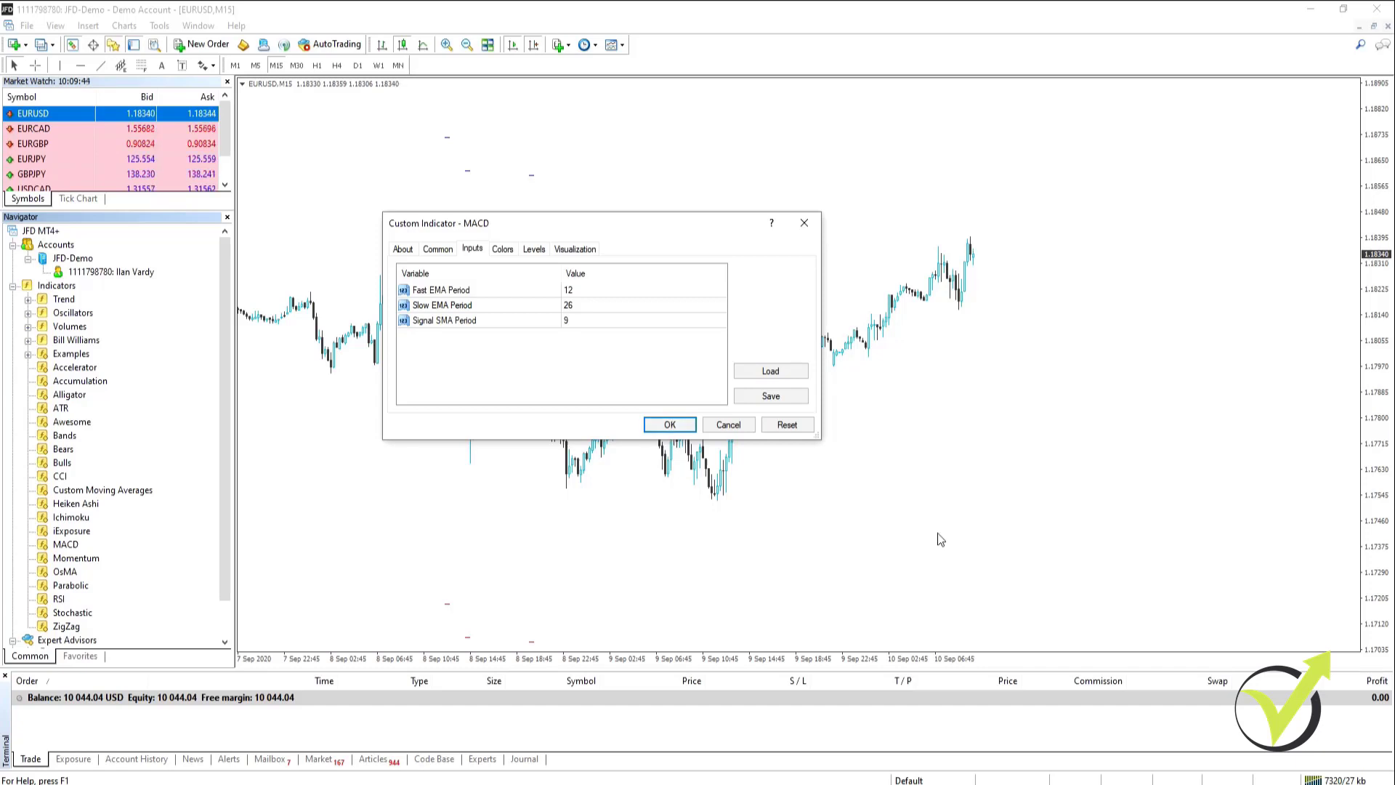
Apply MACD with its default 12, 26, 9 settings in a separate pane below the price chart.
click(666, 425)
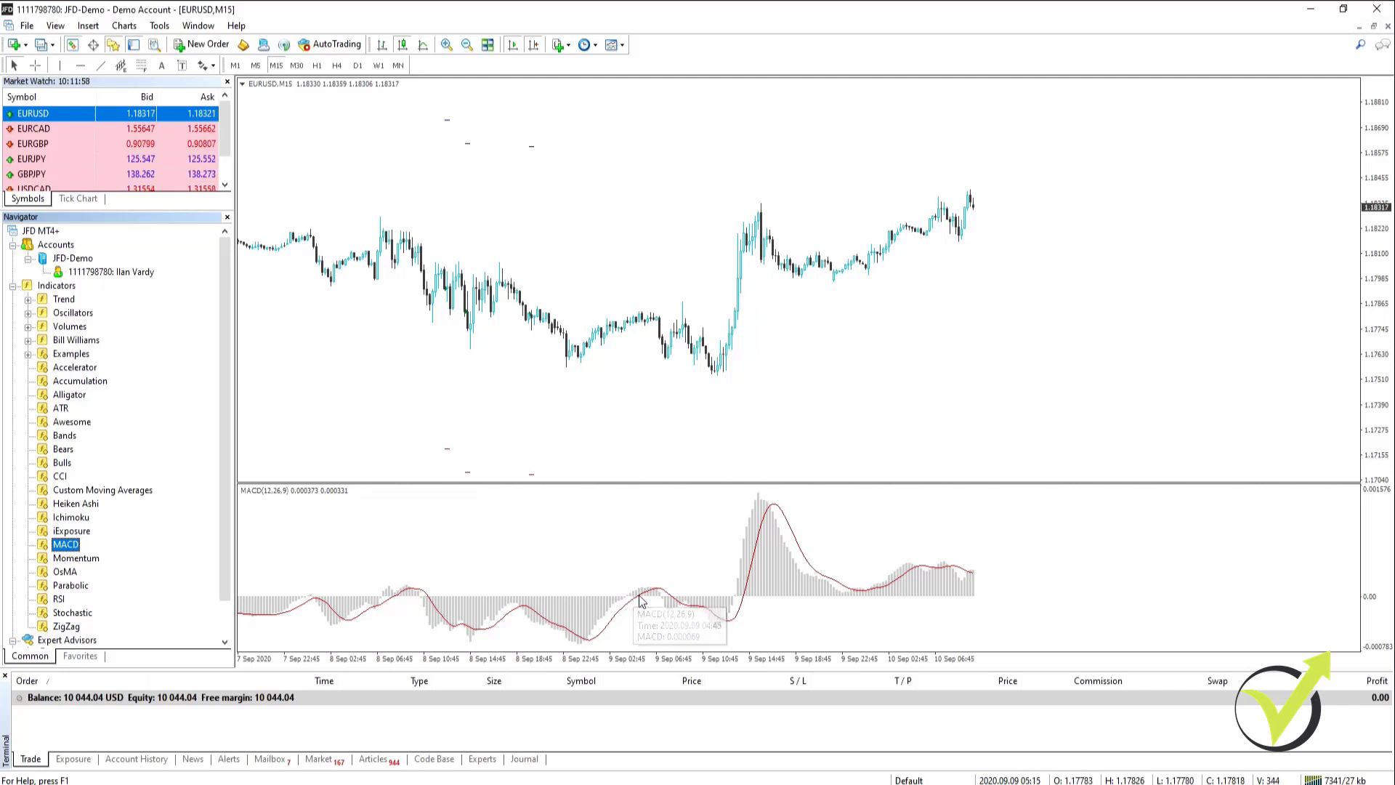
mouse_move(641, 597)
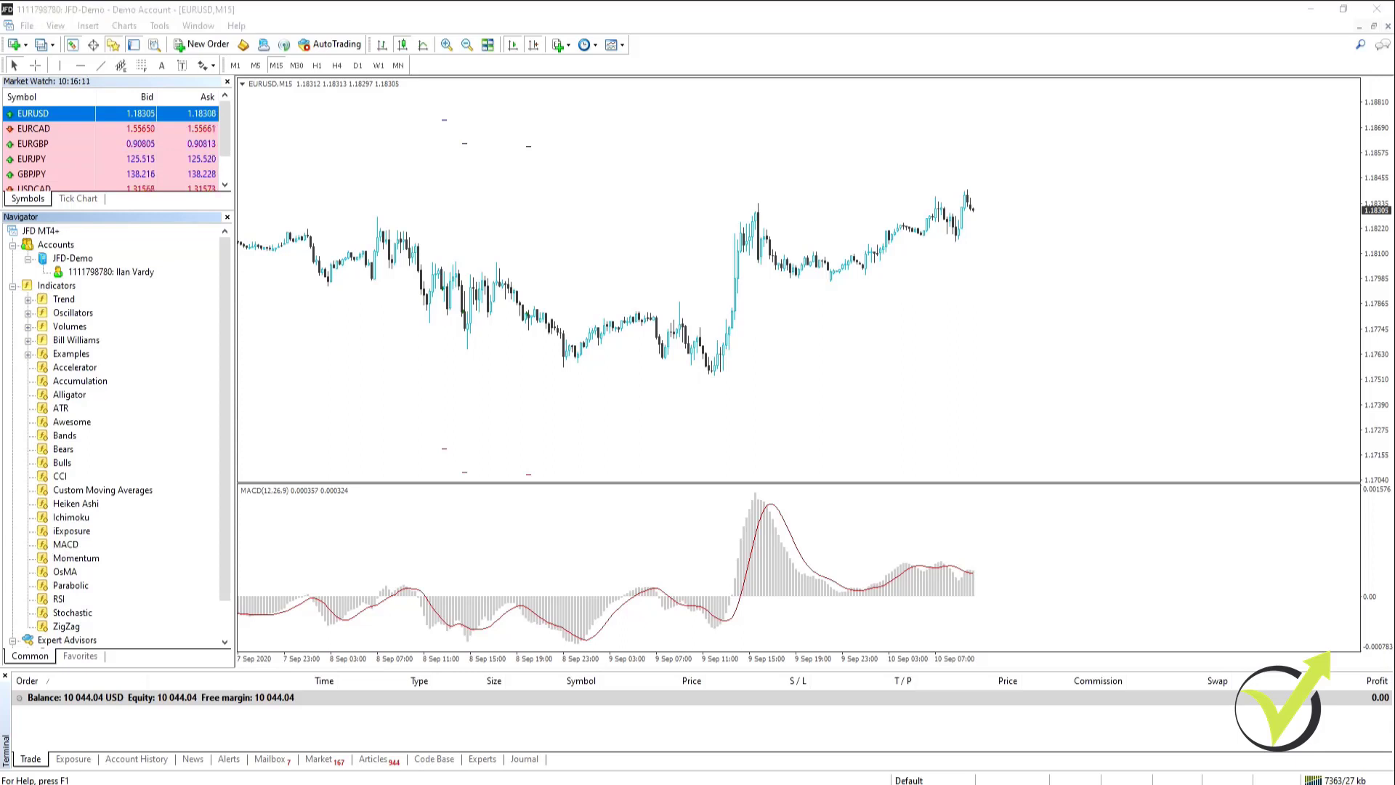
key(Escape)
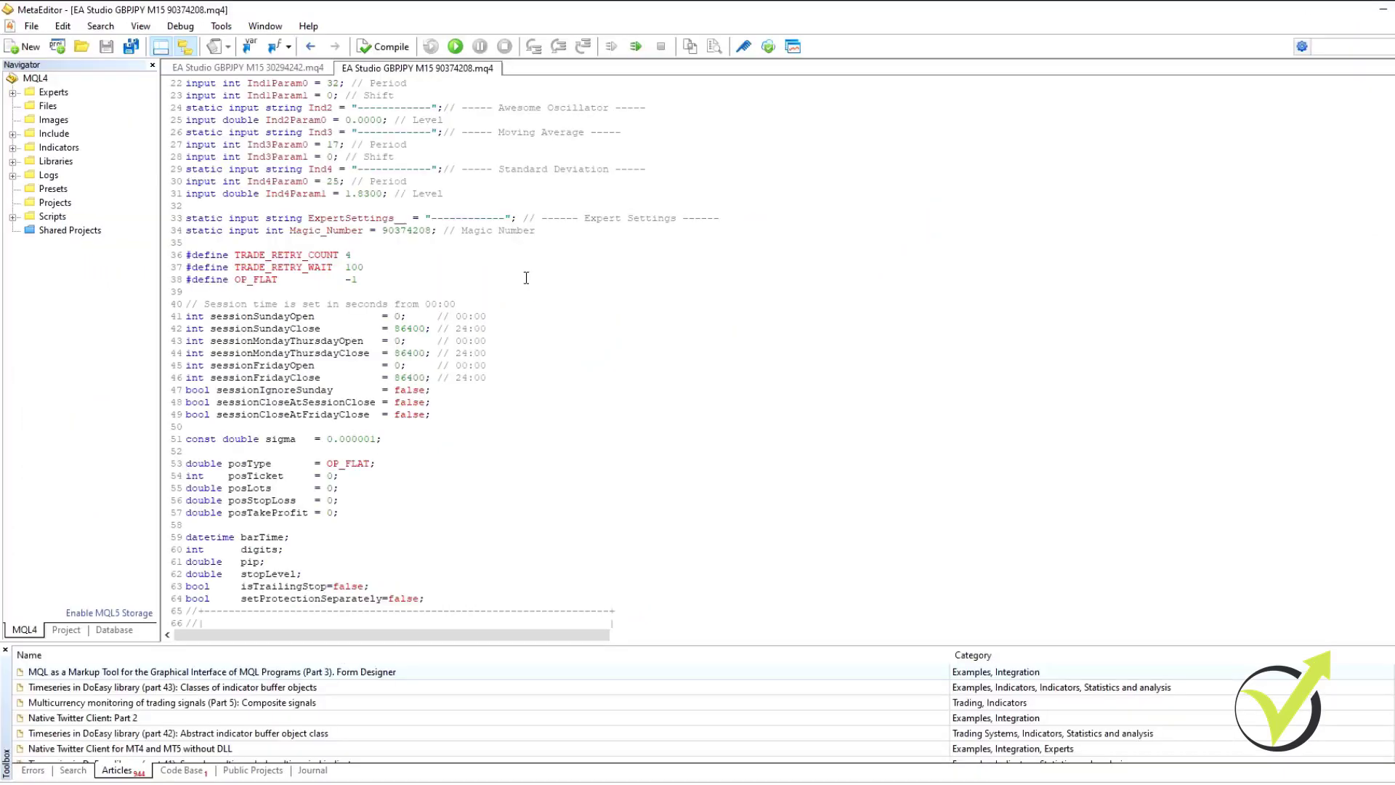
scroll(526, 285, down, 10)
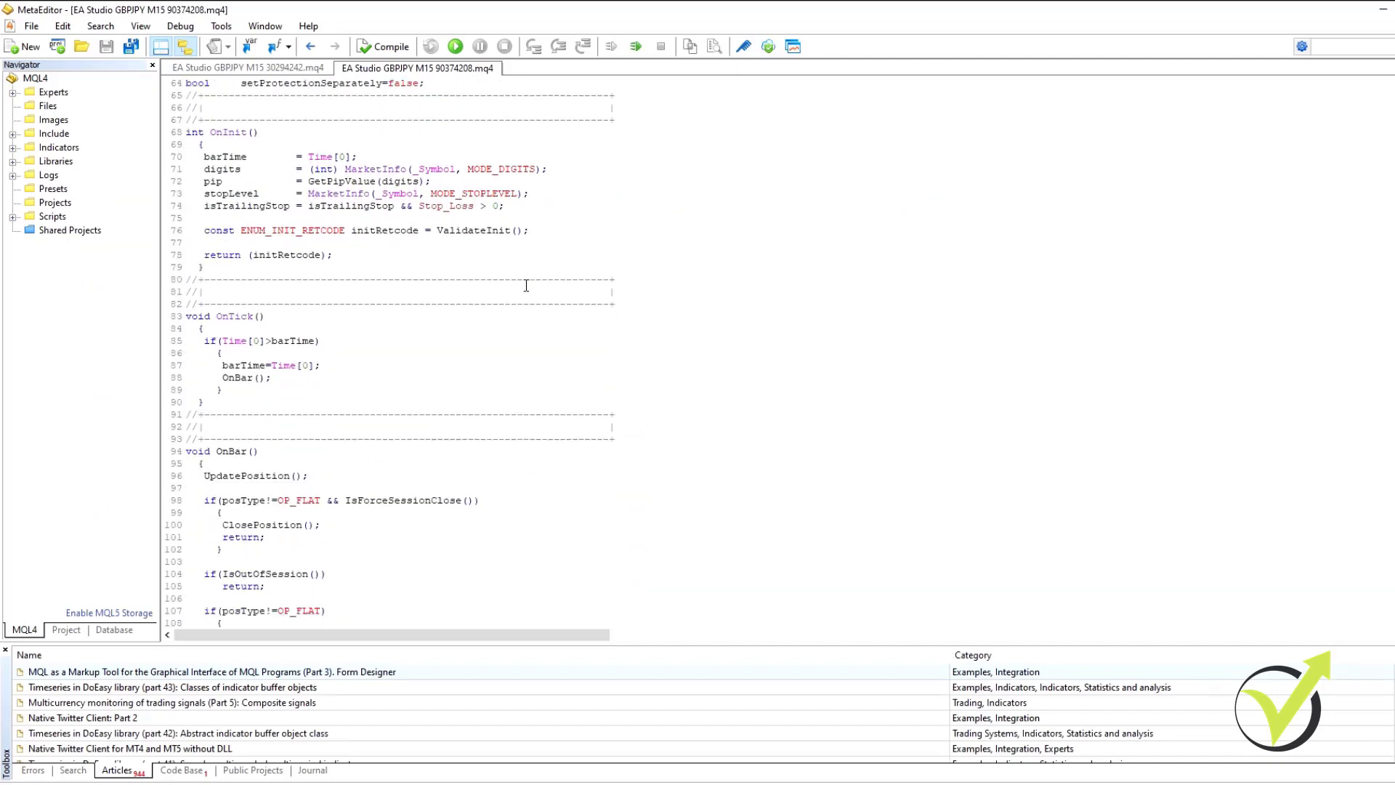
scroll(526, 286, up, 6)
scroll(526, 286, up, 15)
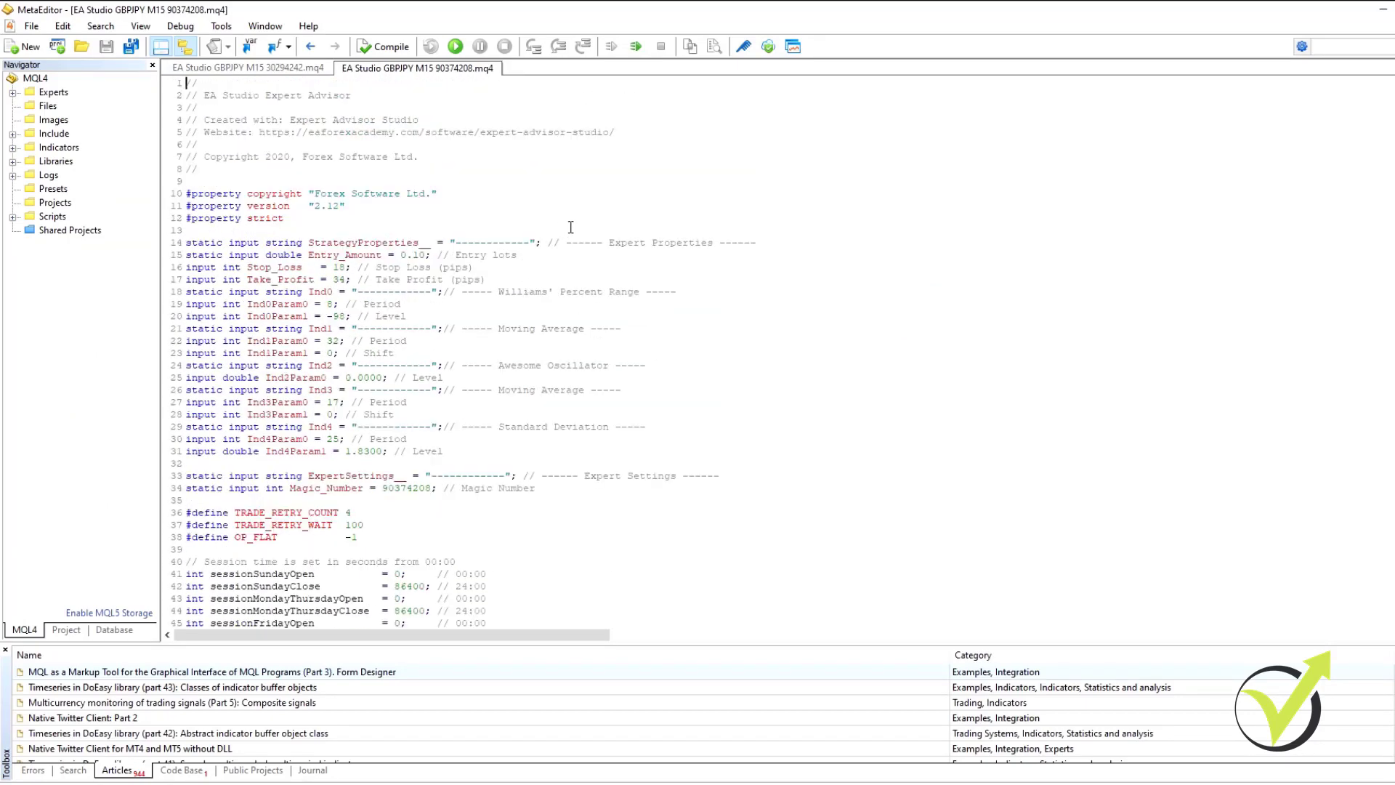
scroll(570, 227, down, 15)
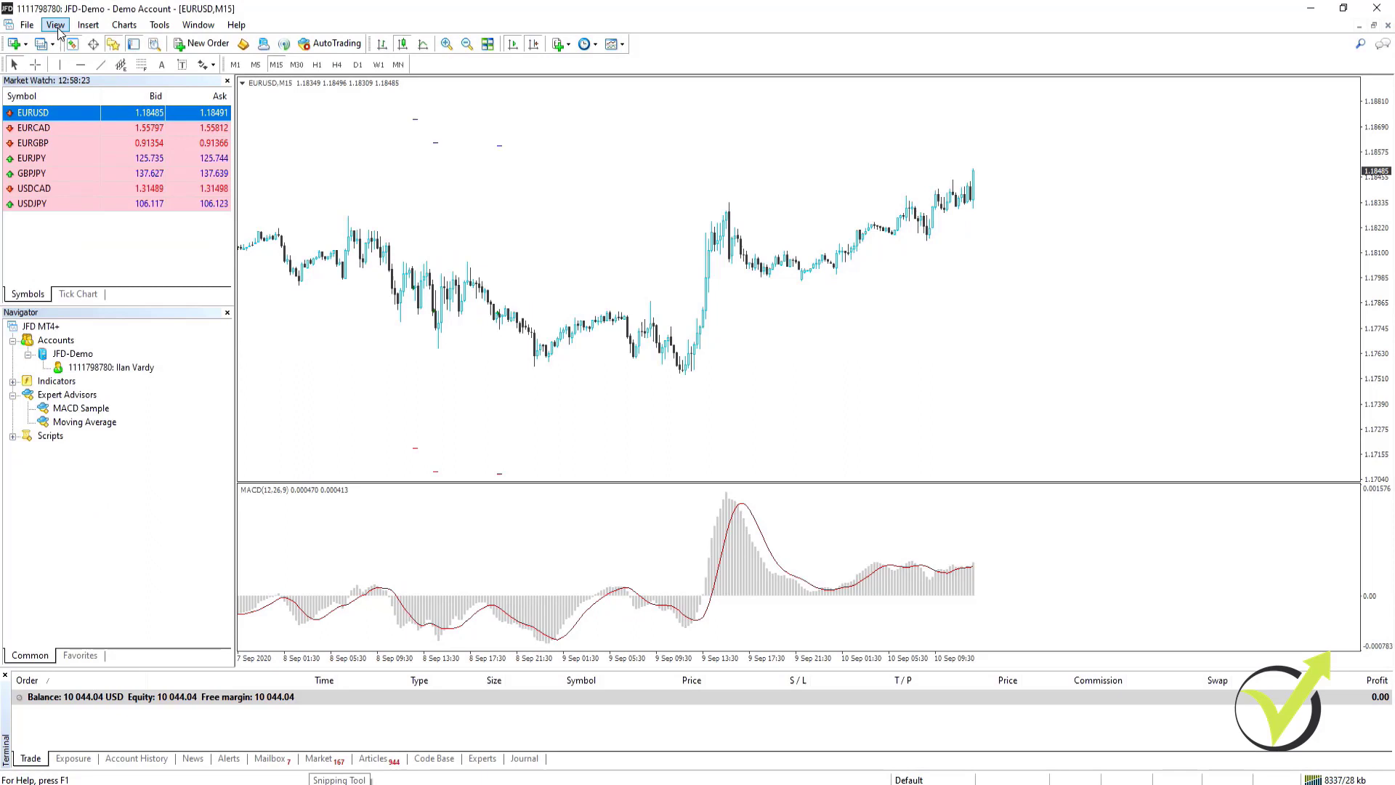
Show the Strategy Tester panel from the View menu.
click(56, 26)
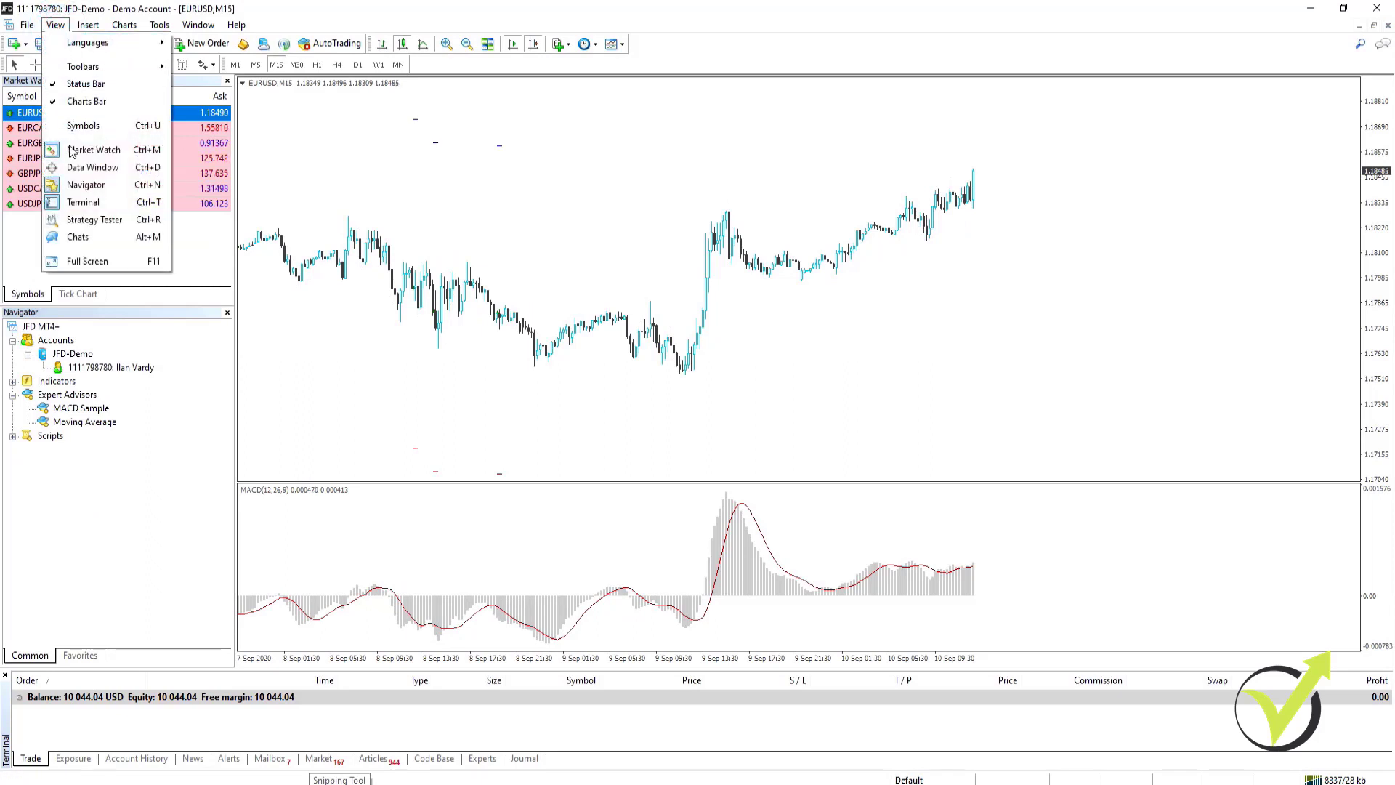
click(76, 219)
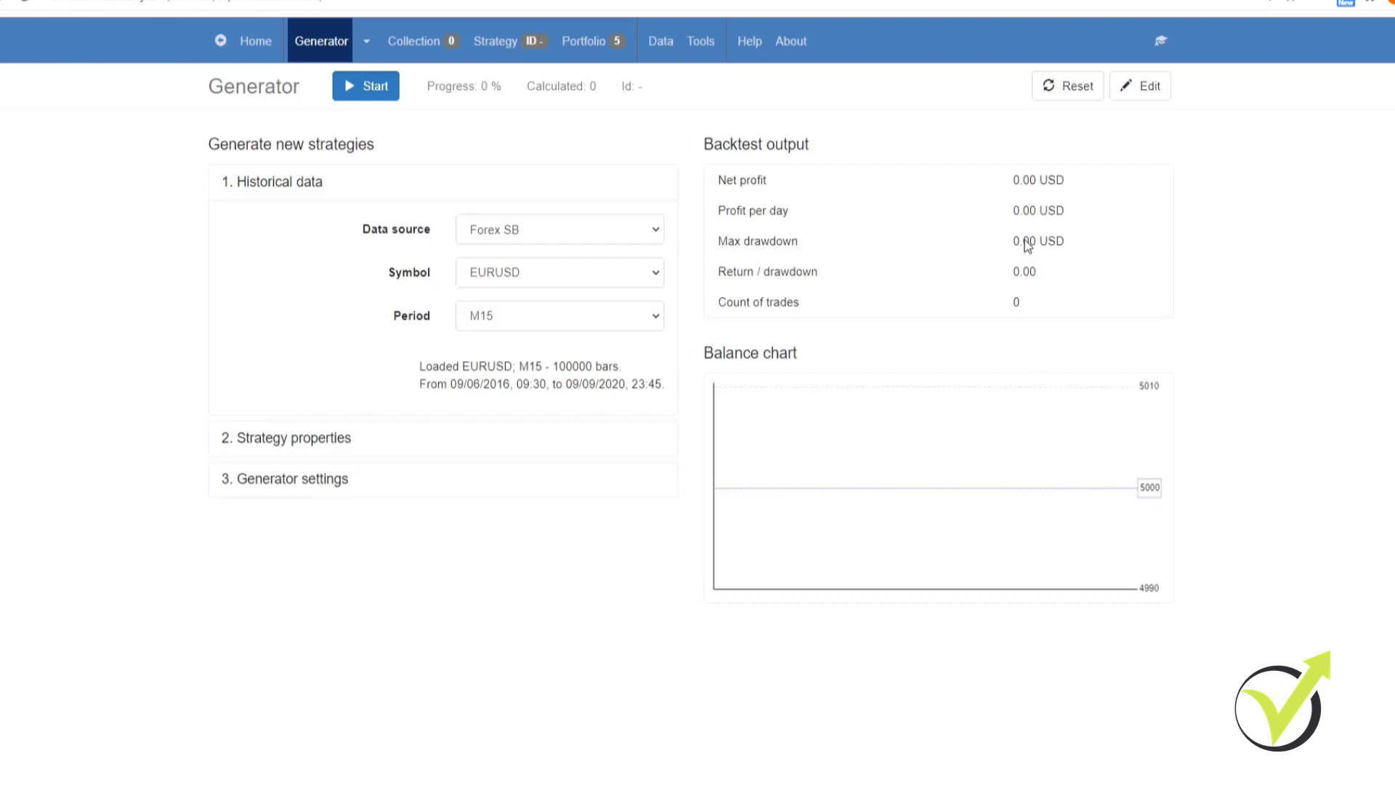
Run the Generator on EURUSD M15, then view the resulting Collection of 61 strategies.
click(365, 88)
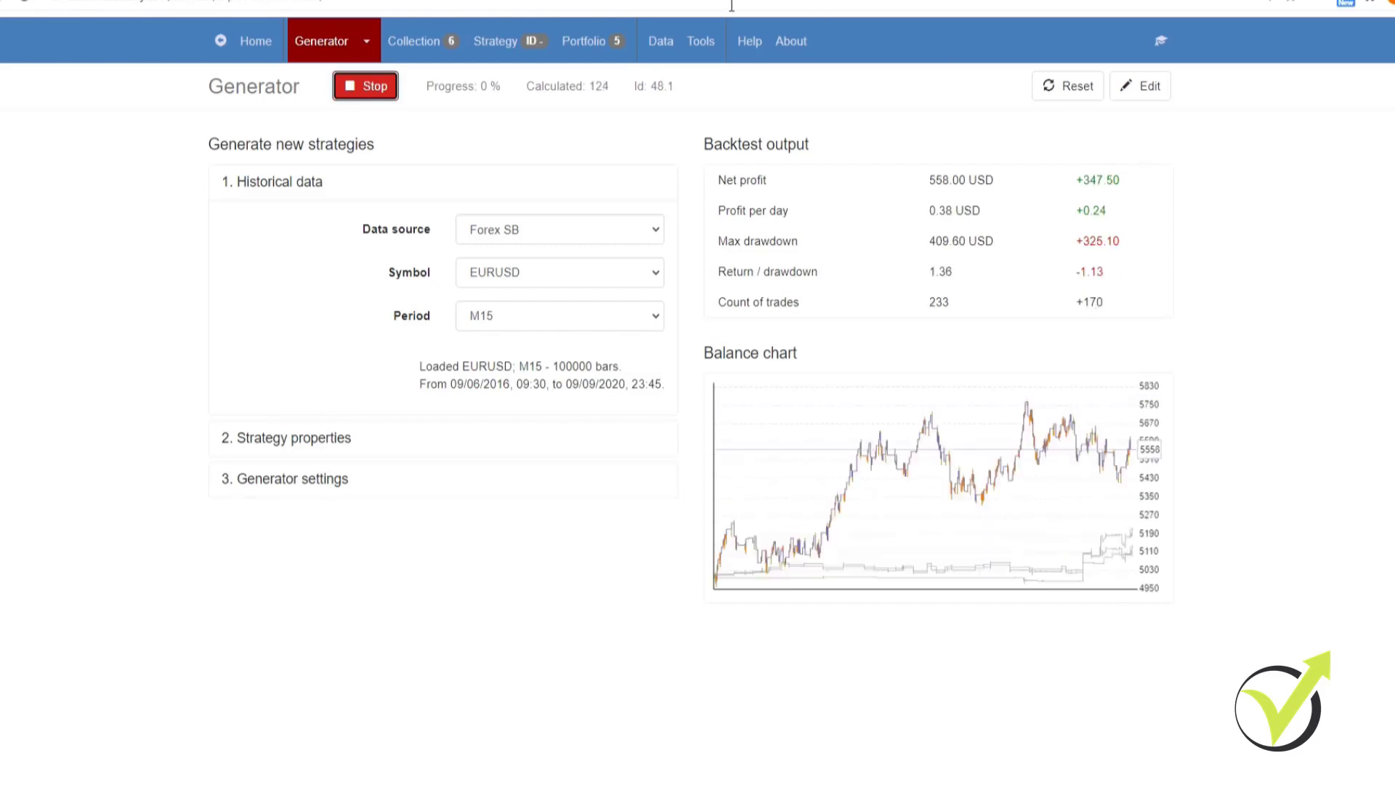
click(414, 41)
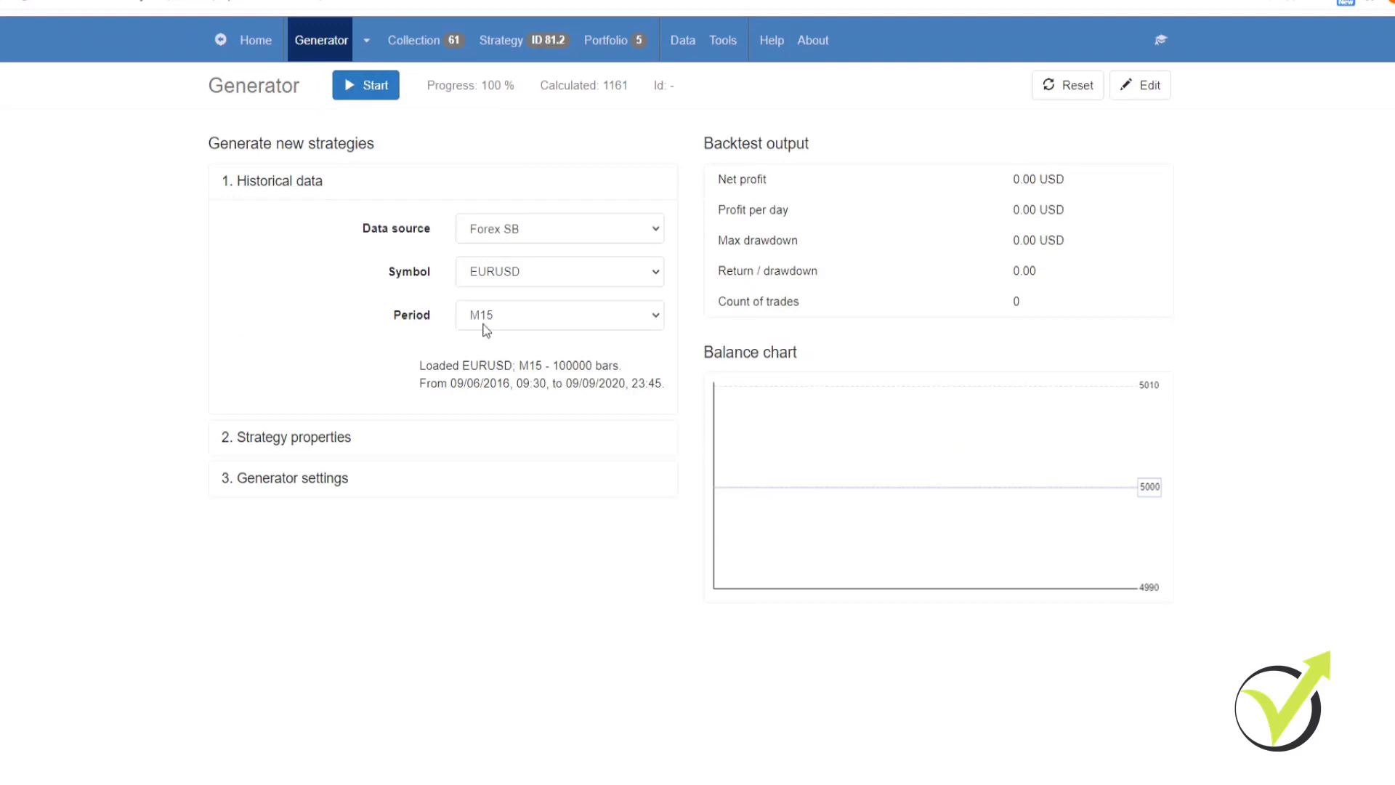
click(433, 43)
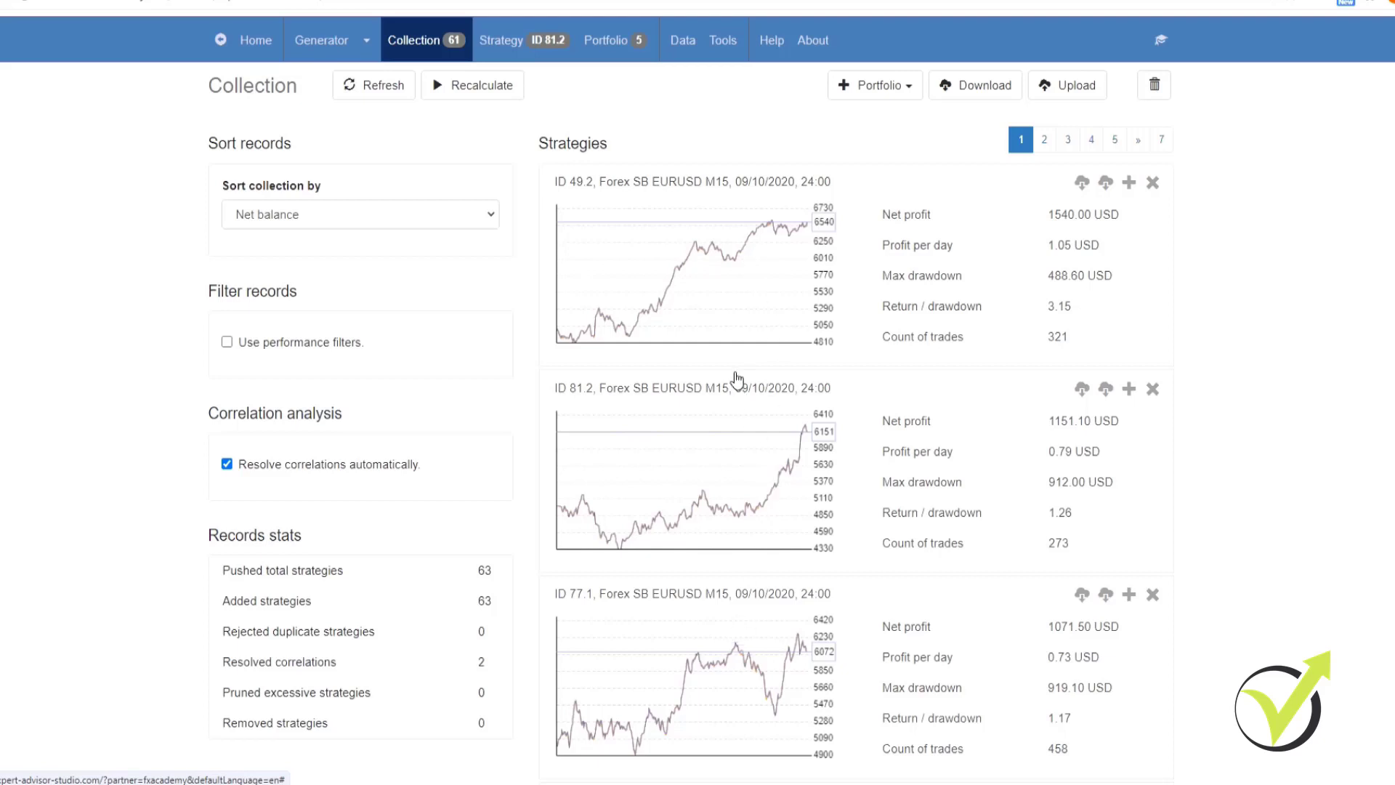
Open strategy 81.2 and review its properties and long and short entry and exit rules.
click(704, 471)
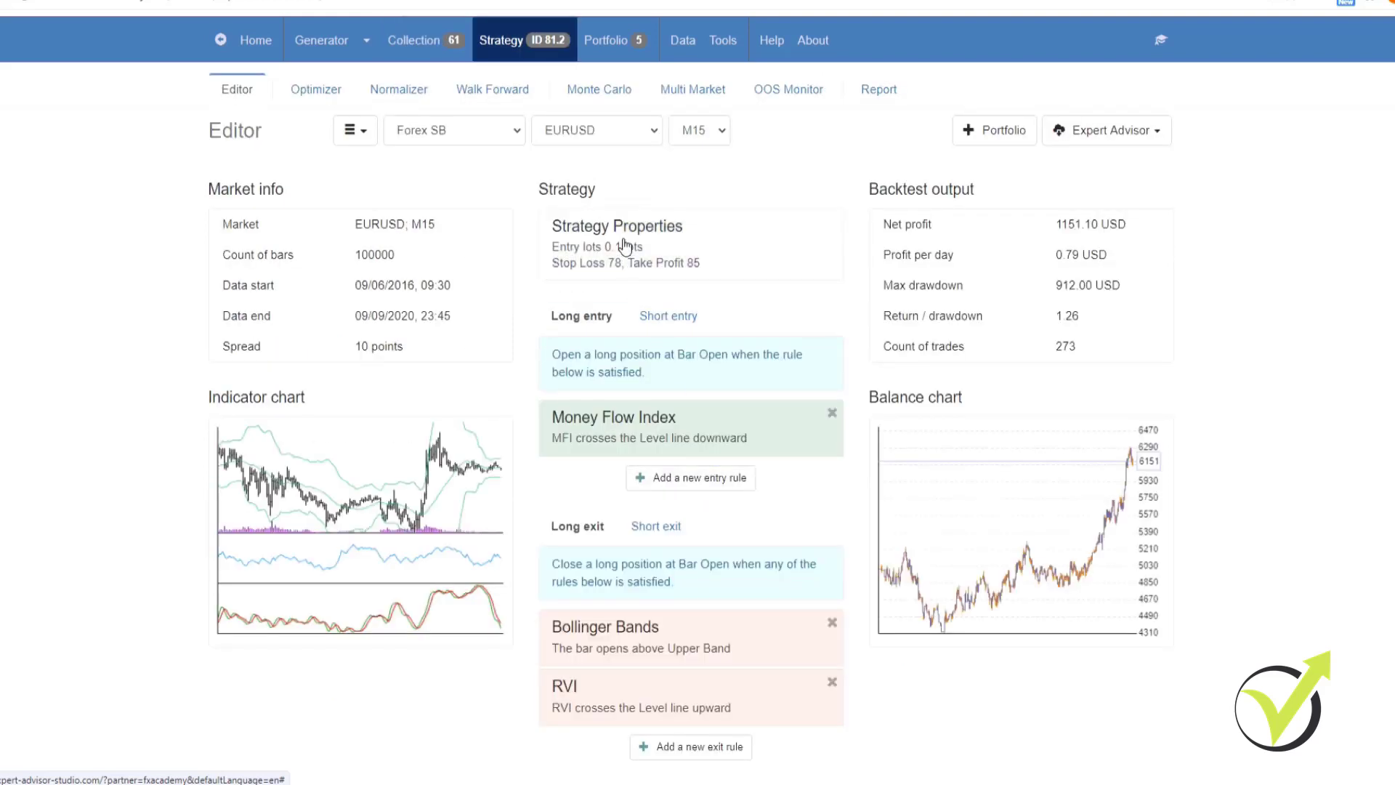
click(625, 247)
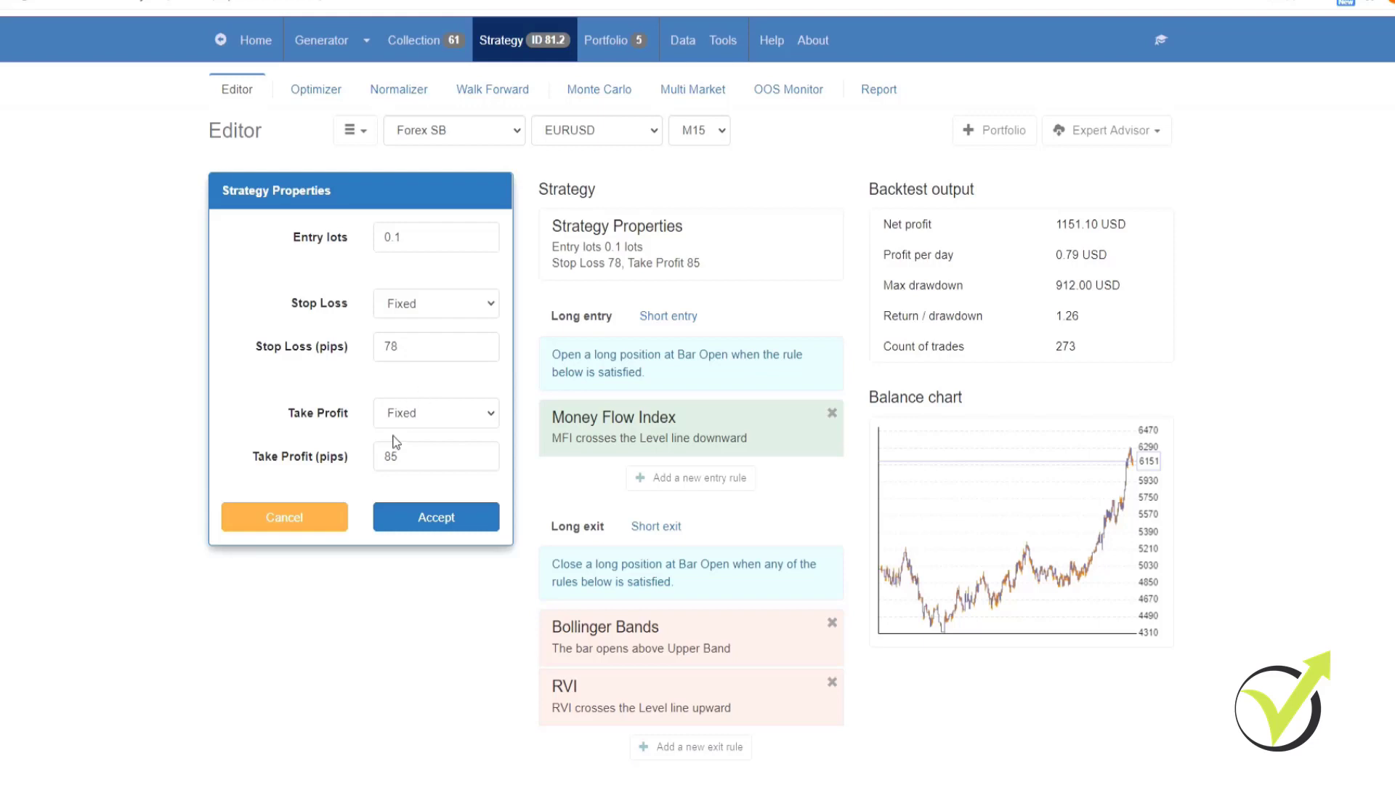
click(286, 517)
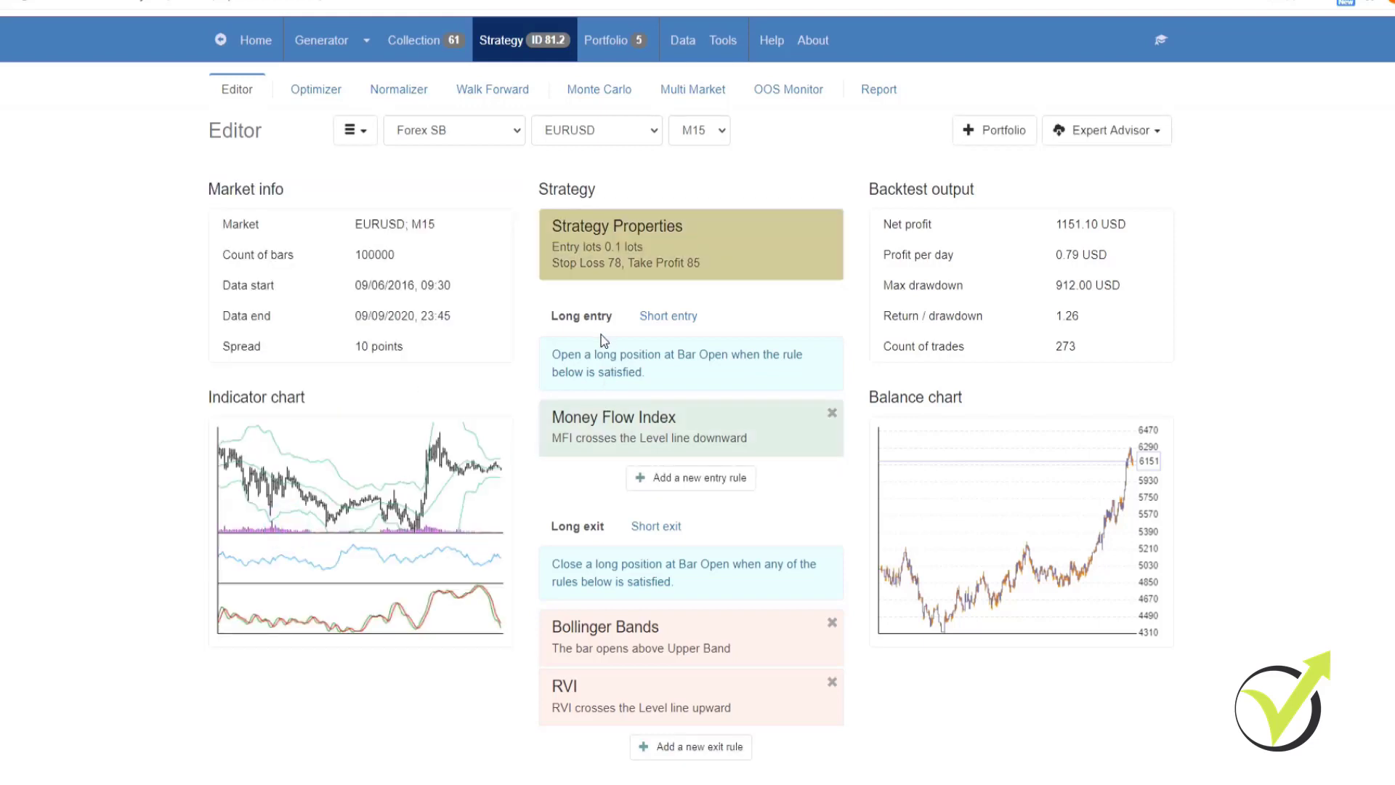
click(665, 324)
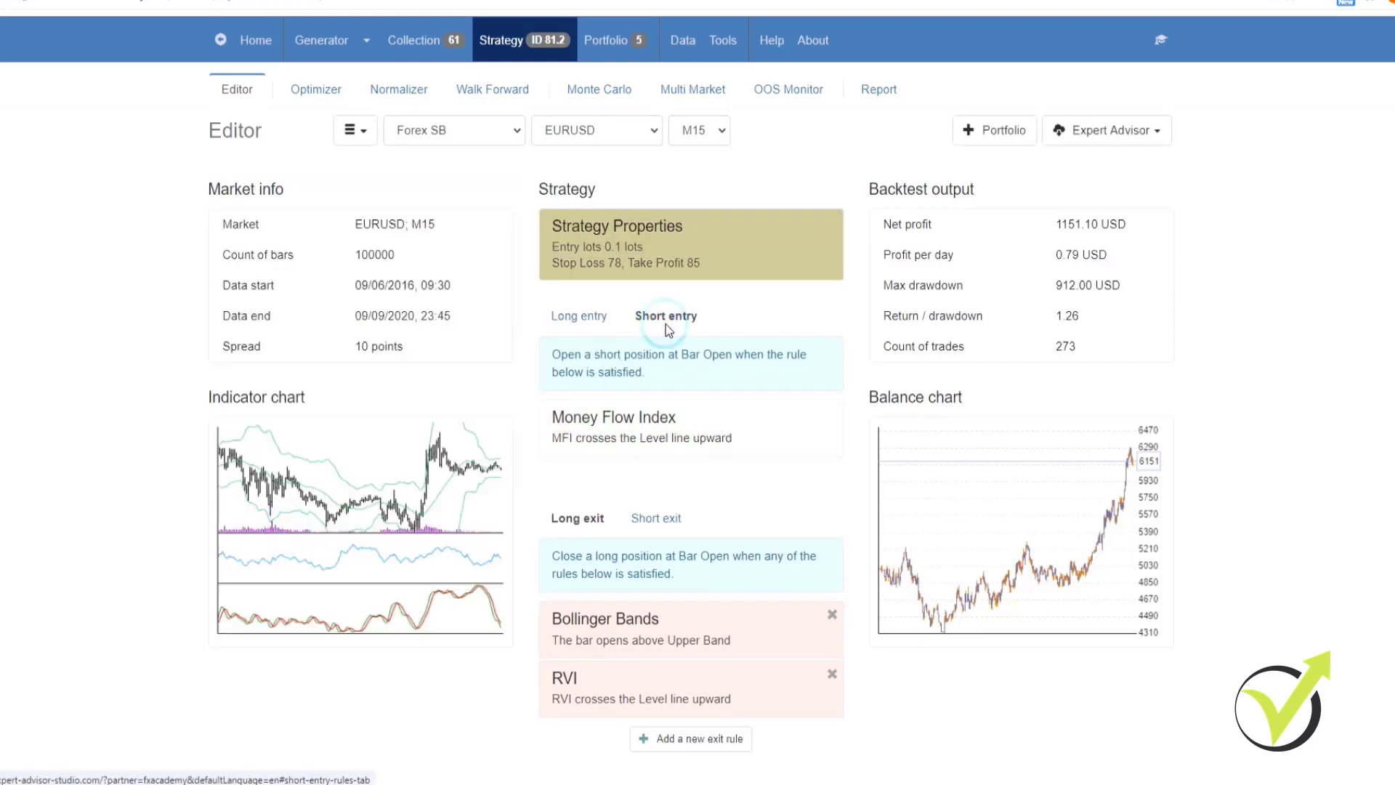
click(579, 319)
click(654, 528)
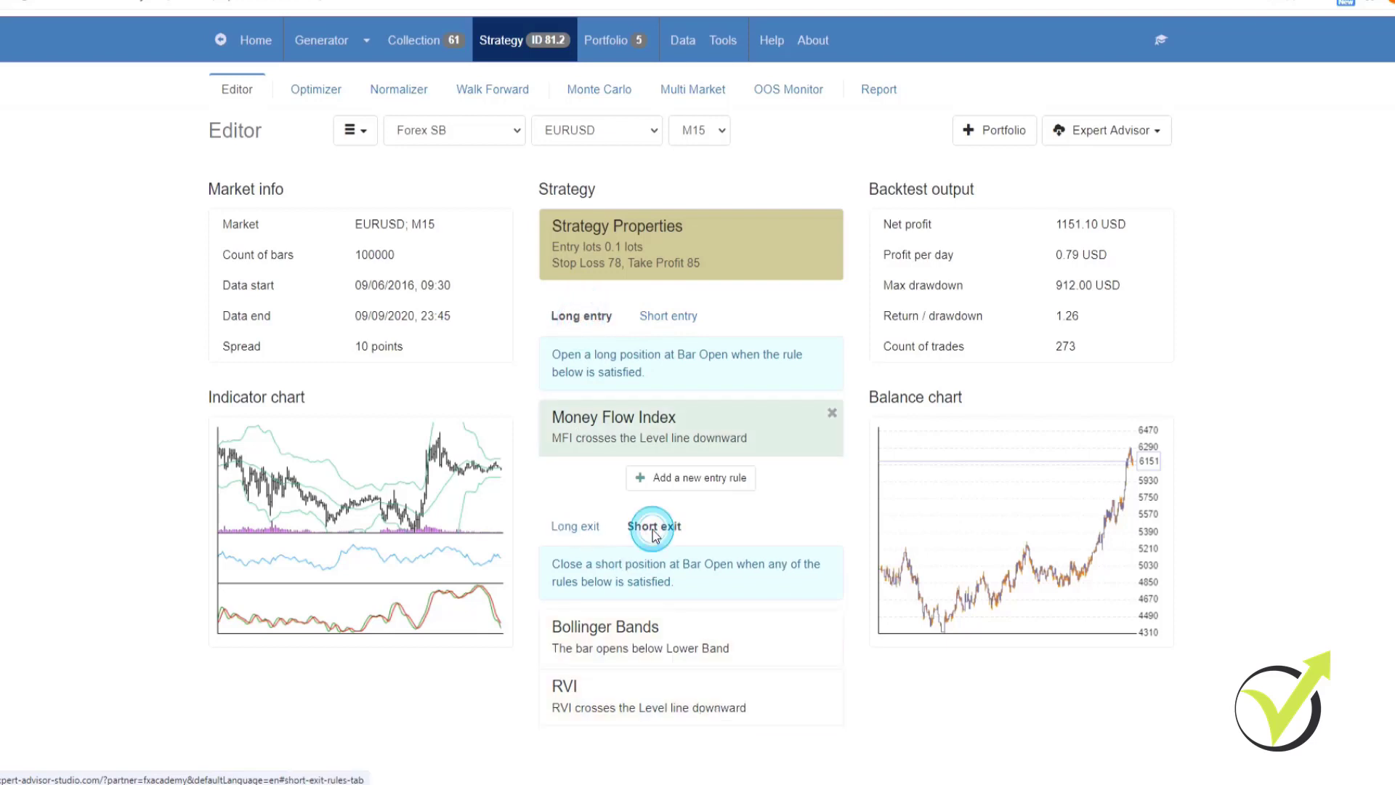
click(591, 529)
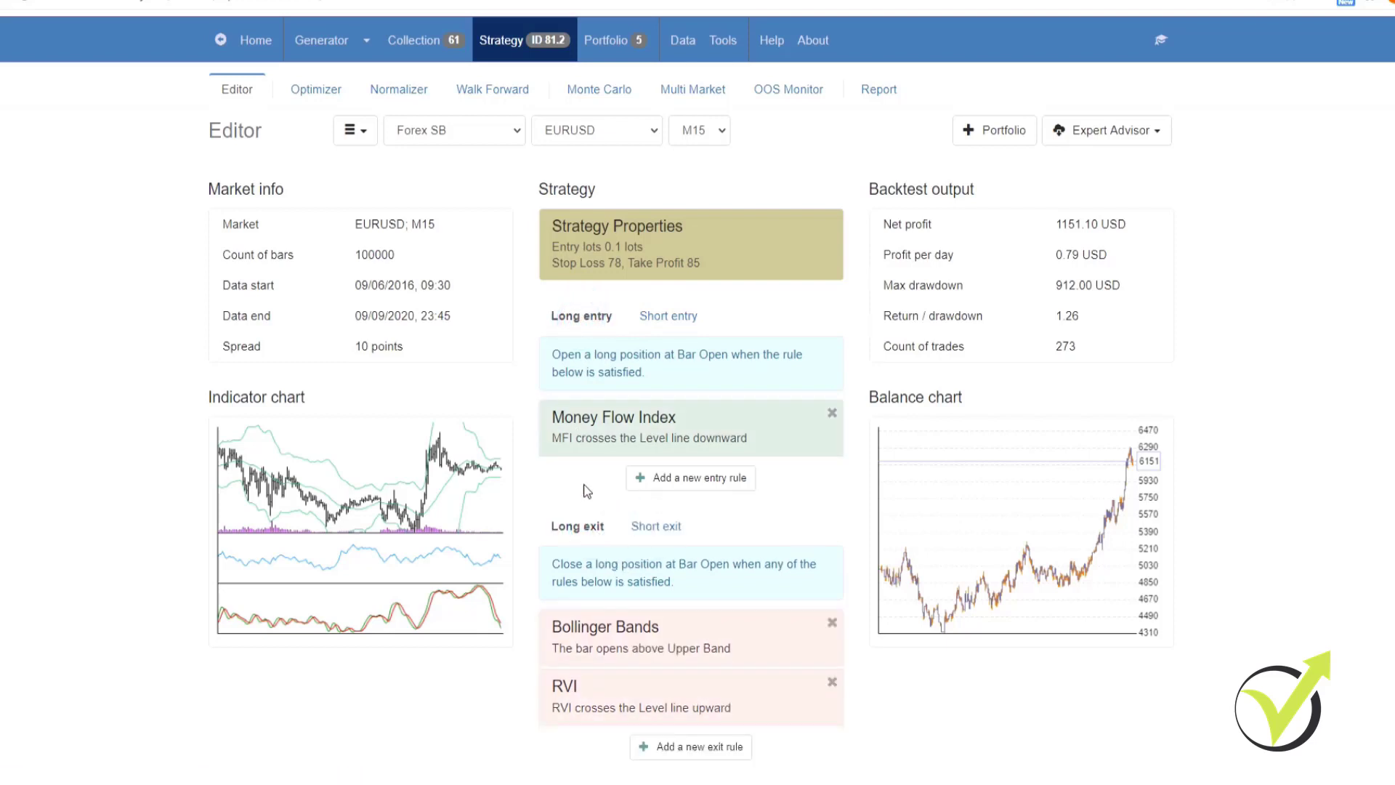
Inspect the Money Flow Index entry and Bollinger Bands exit rule settings without changing them.
click(610, 445)
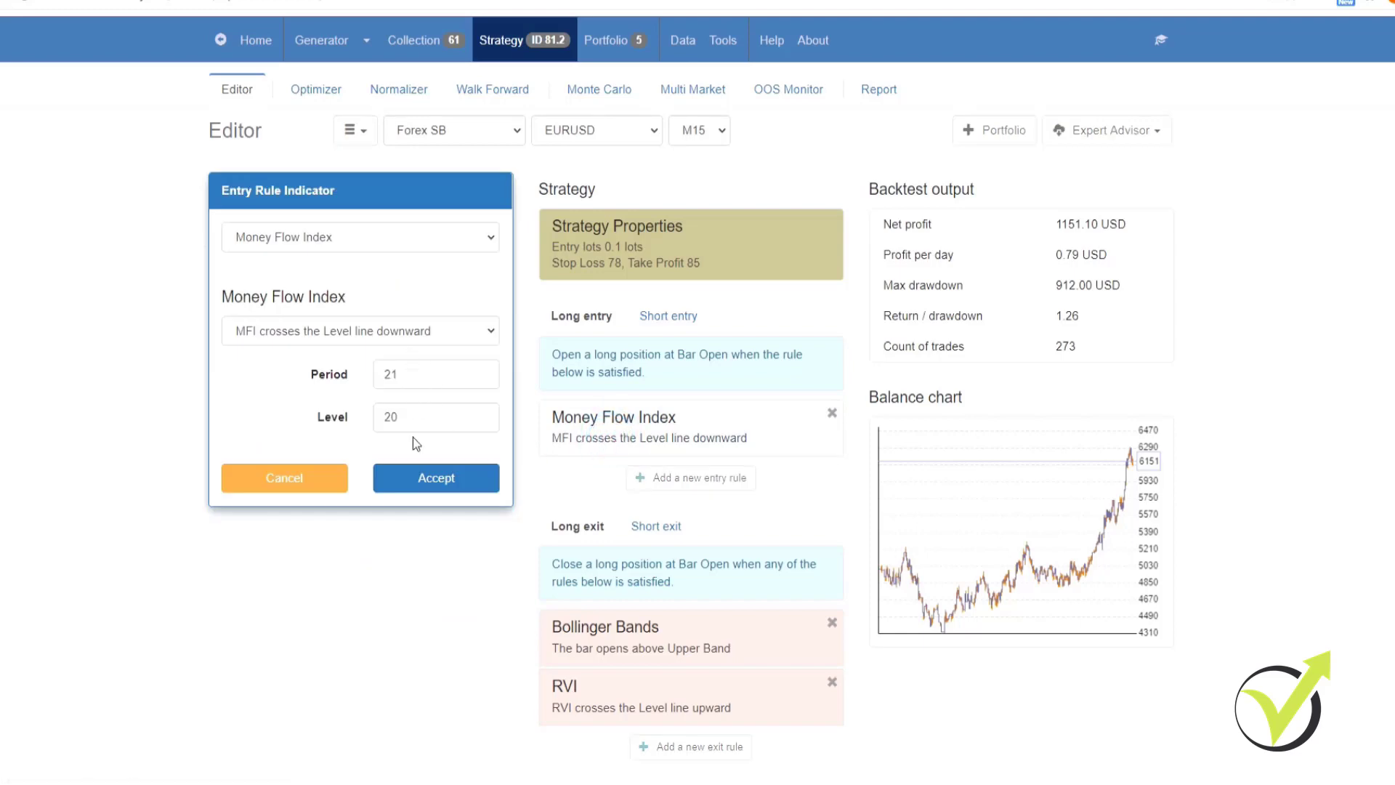
click(302, 481)
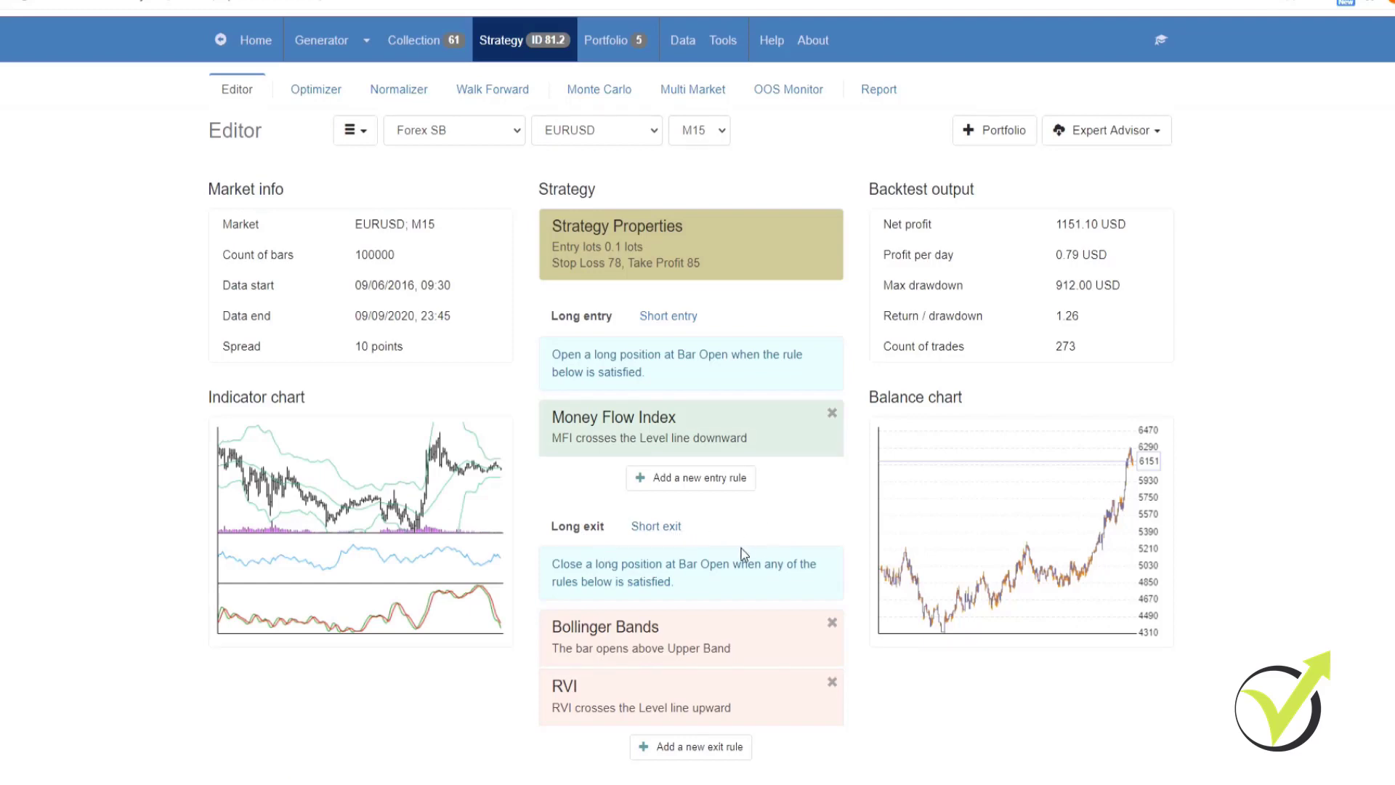
click(654, 643)
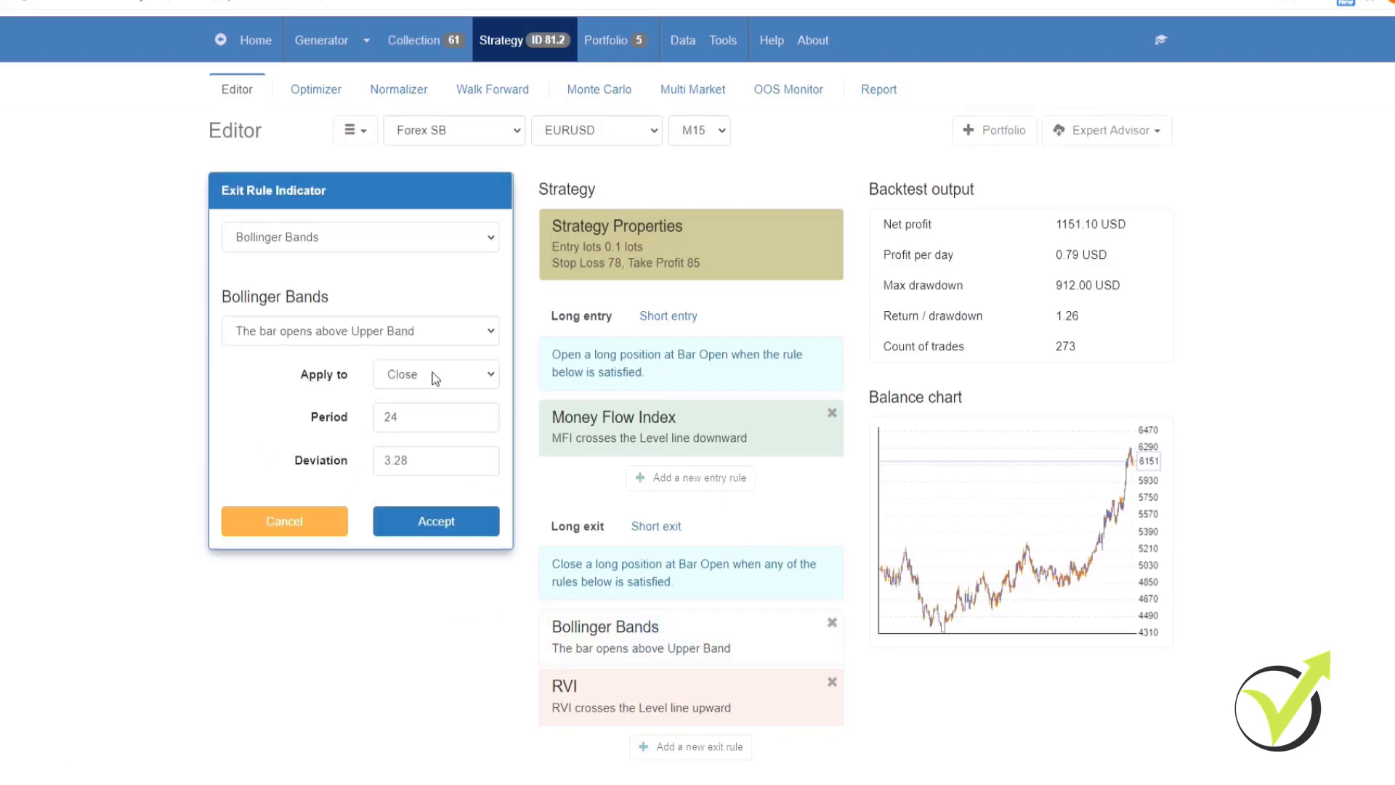
click(319, 530)
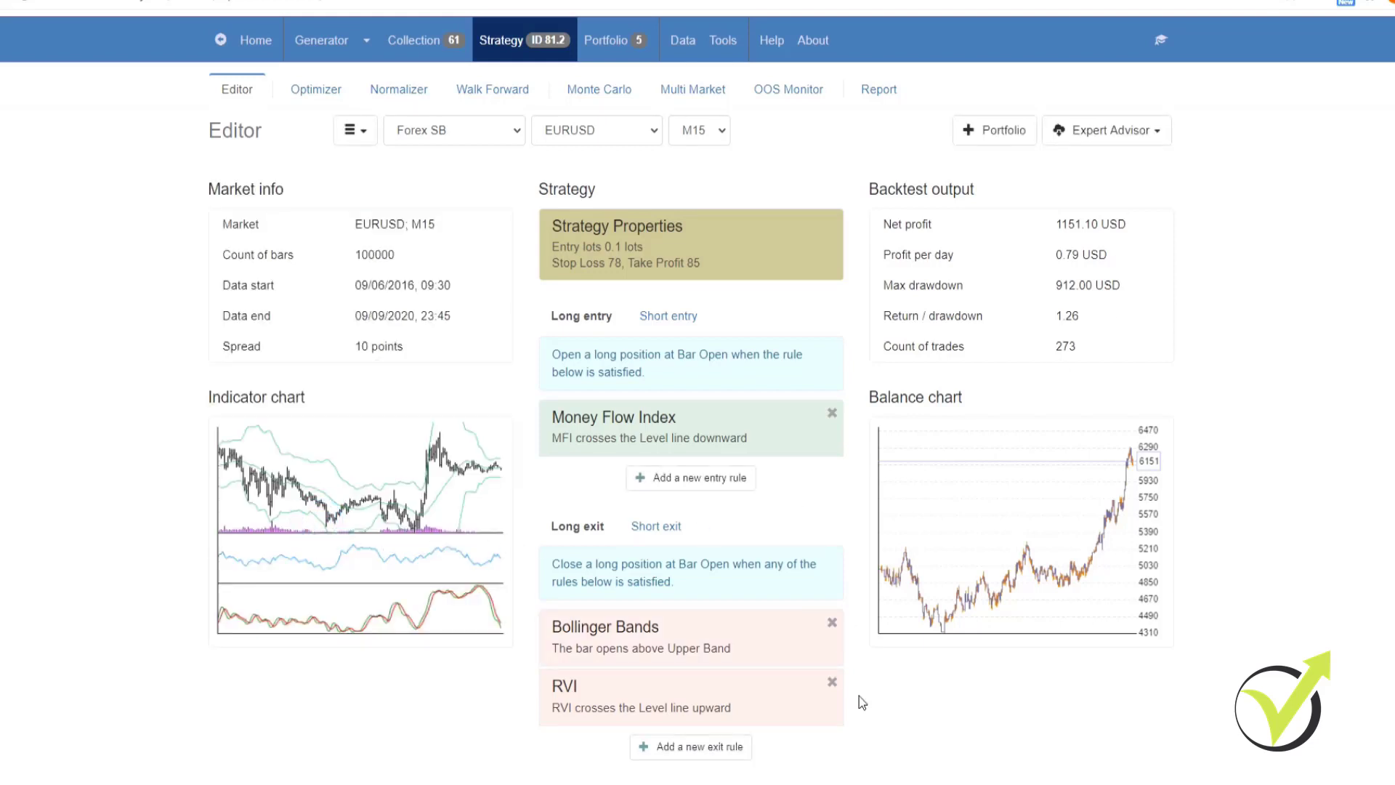
Download strategy 81.2 as an MT4 .mq4 expert advisor and then as an MT5 .mq5 one.
click(1133, 146)
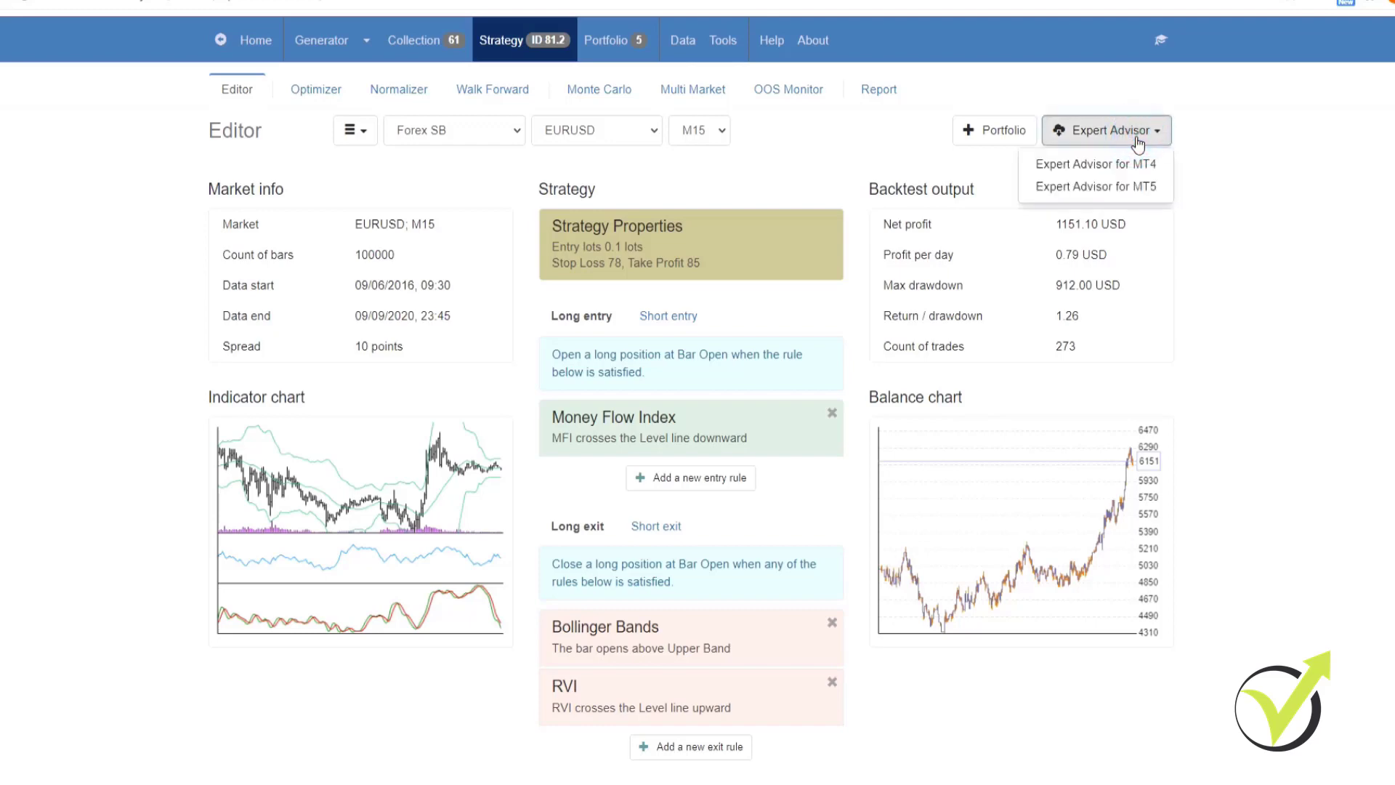
click(1132, 166)
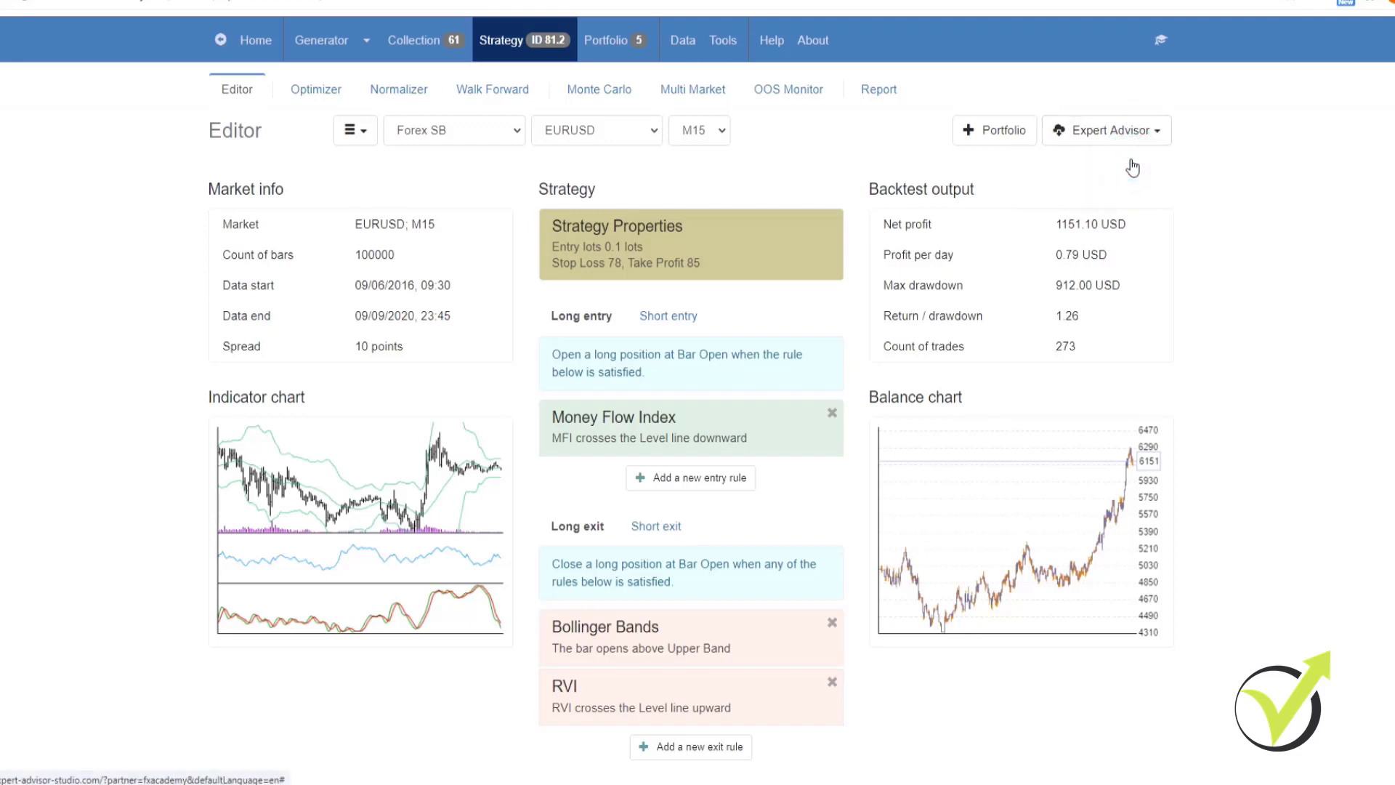
click(1143, 139)
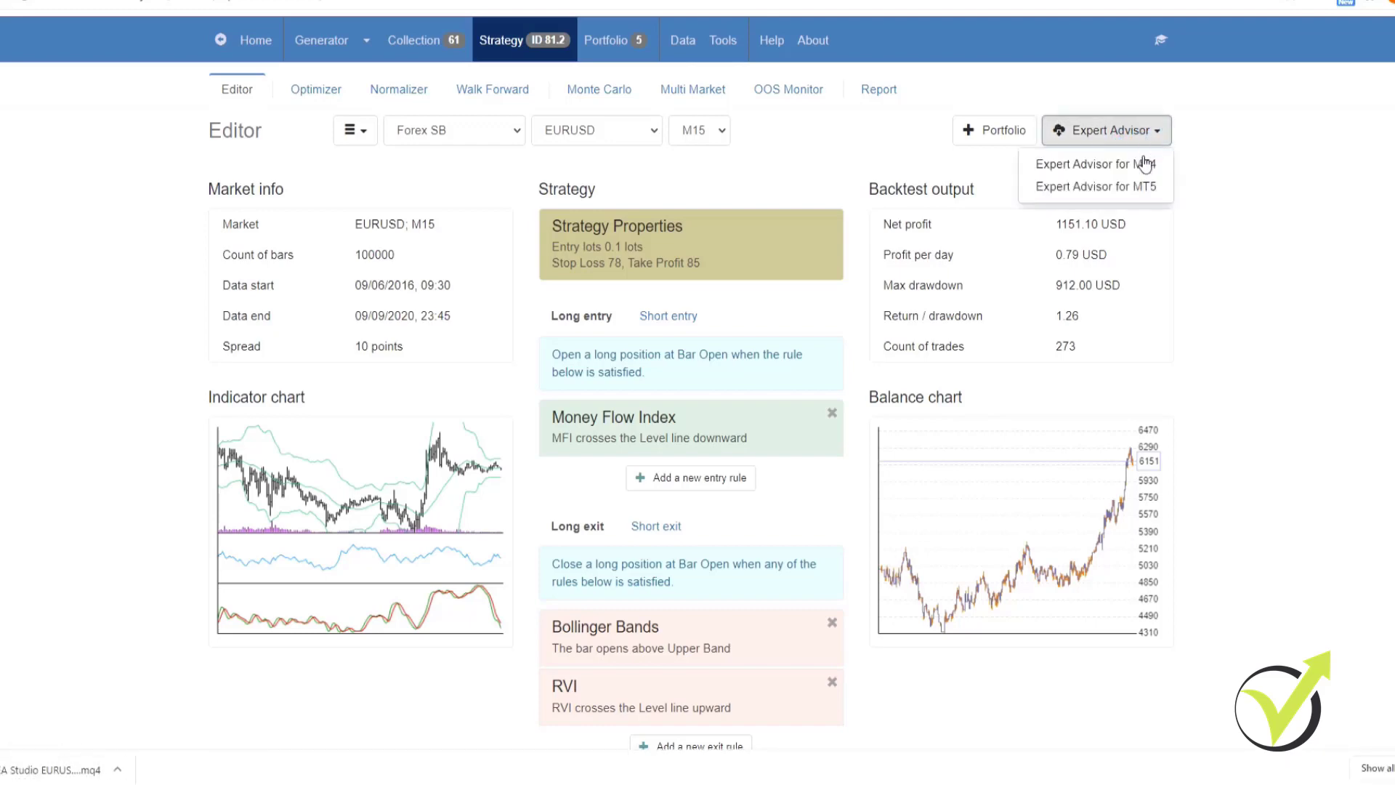
click(1130, 185)
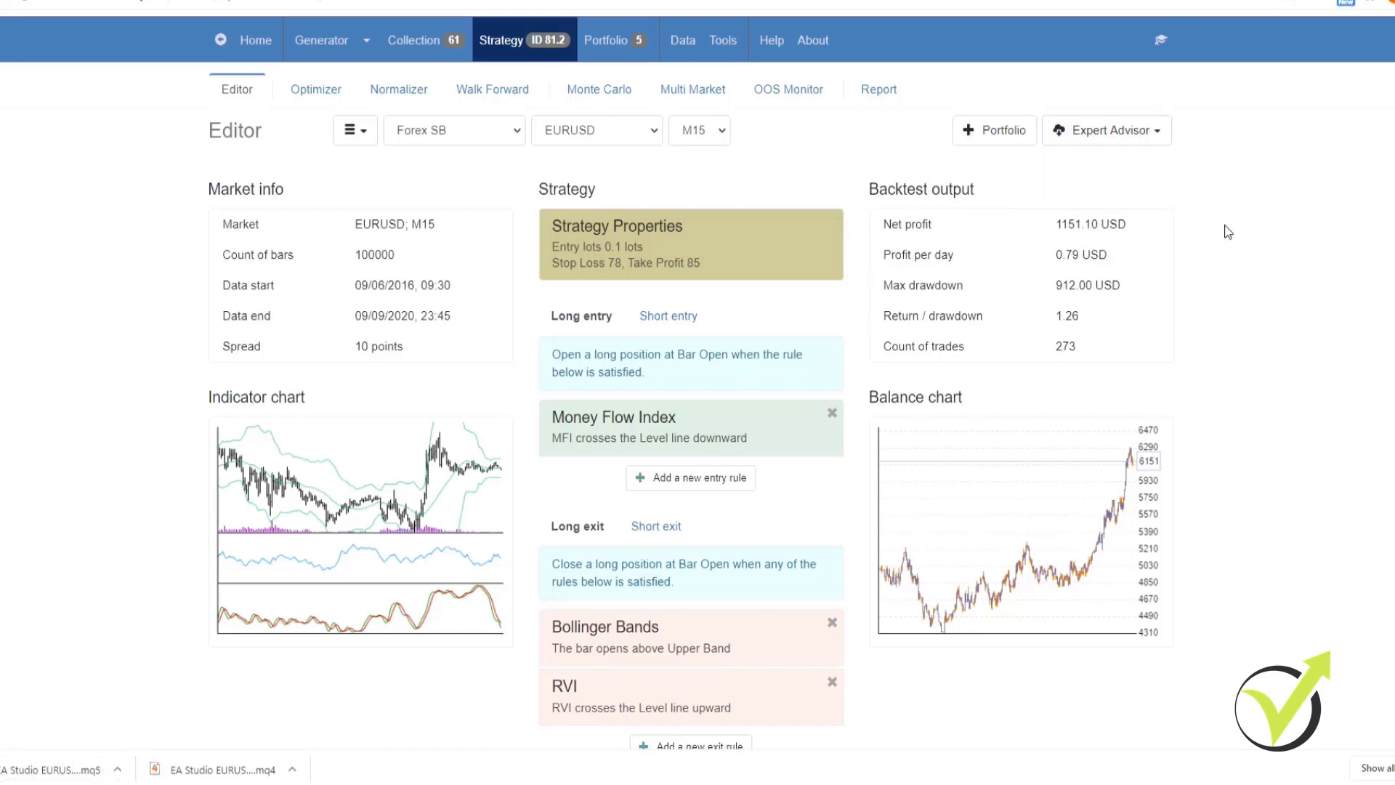